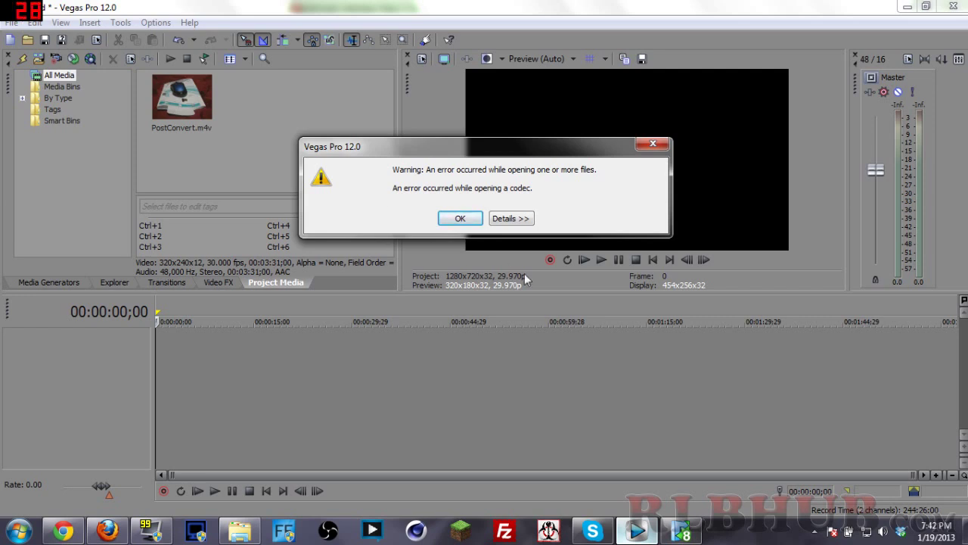
# Step: Expand the MVI_0005.AVI codec error details to read the file path, then dismiss the warning
pyautogui.click(511, 218)
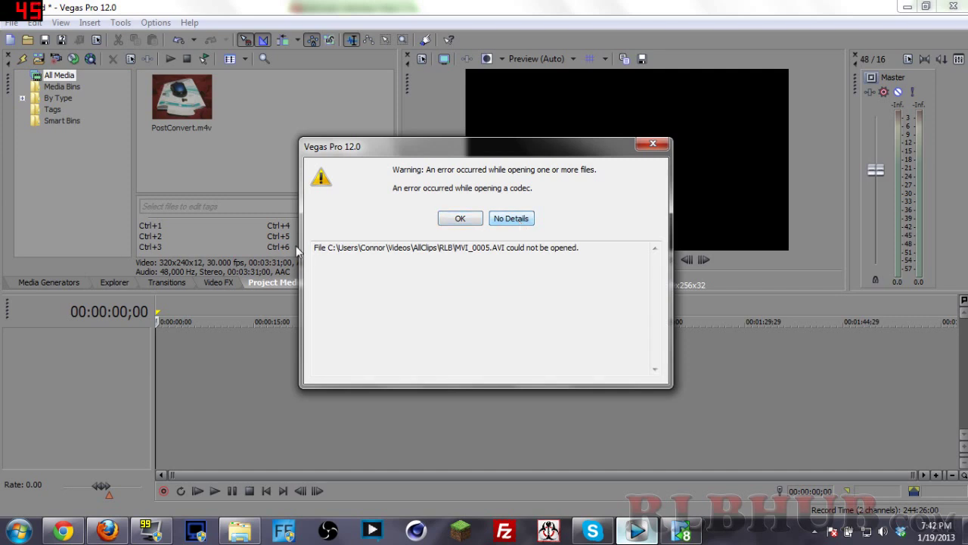
pyautogui.moveTo(322, 247); pyautogui.dragTo(315, 256)
pyautogui.click(315, 256)
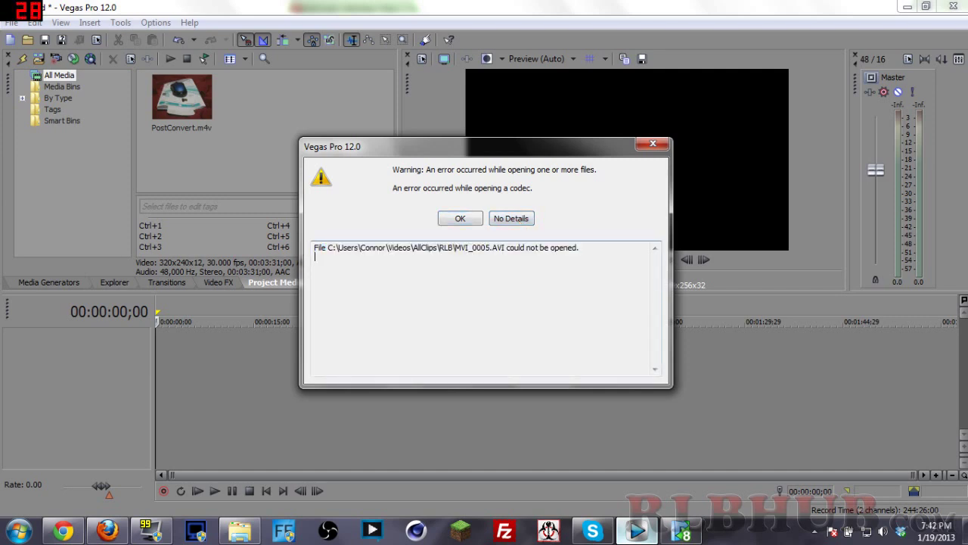
pyautogui.click(530, 220)
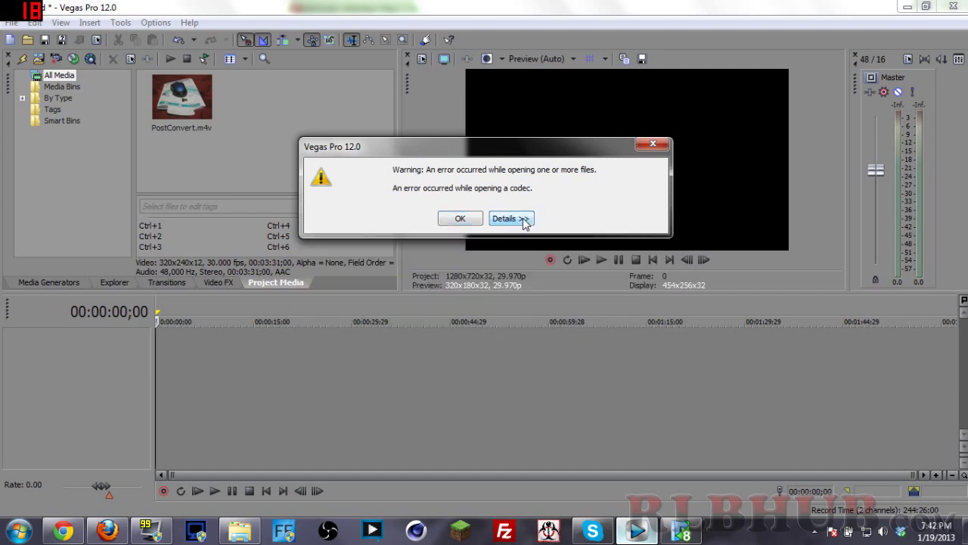
pyautogui.click(457, 218)
# Step: In Explorer, go to Videos > AllClips > RLB and select the MVI_0005 clip
pyautogui.click(240, 530)
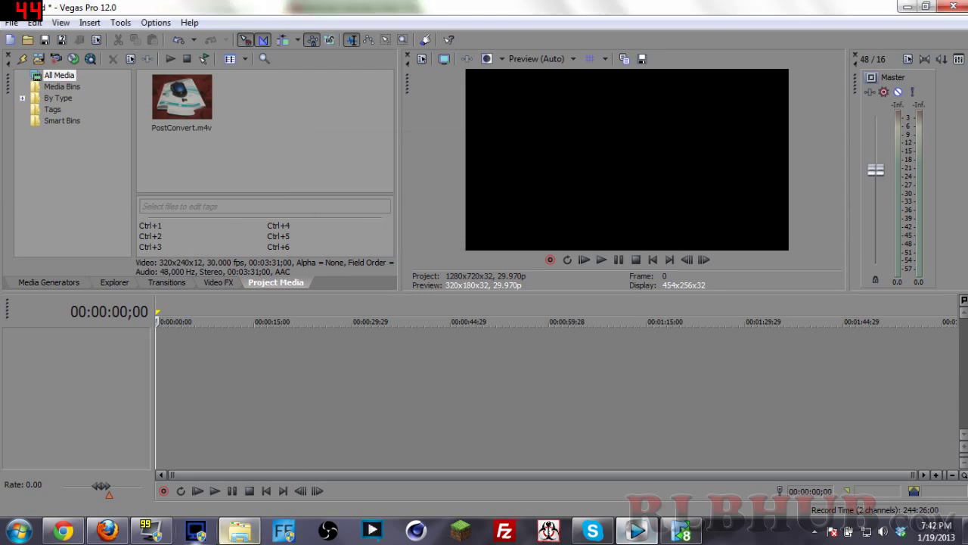
pyautogui.click(47, 227)
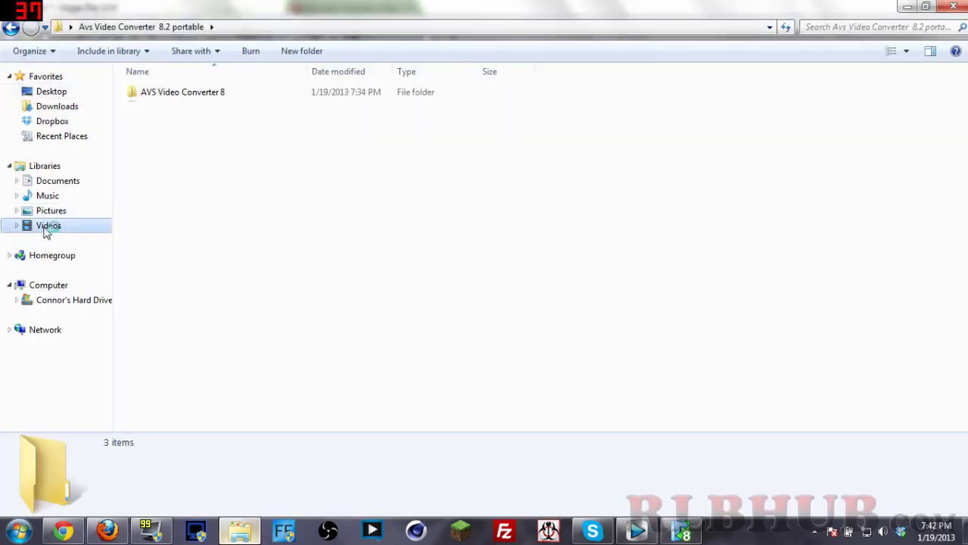
pyautogui.doubleClick(155, 178)
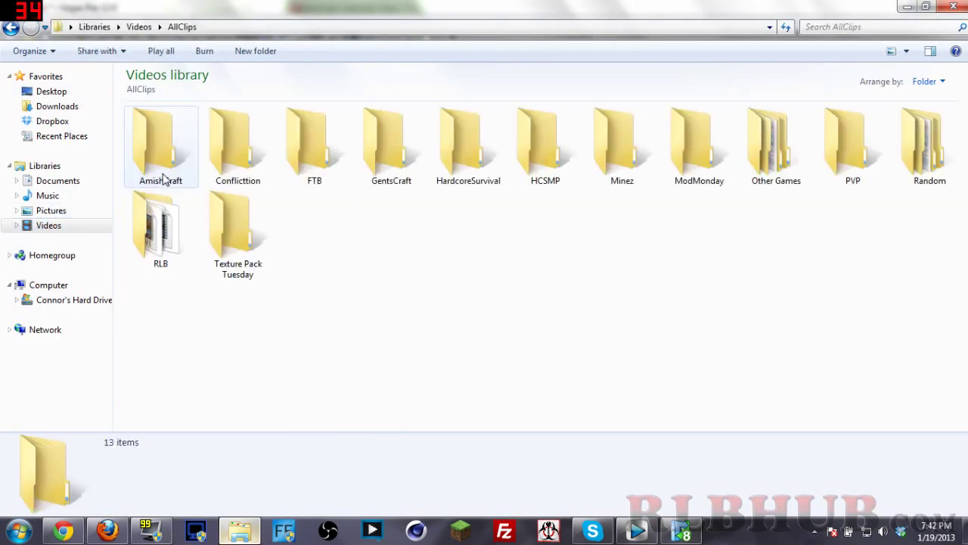
pyautogui.doubleClick(140, 233)
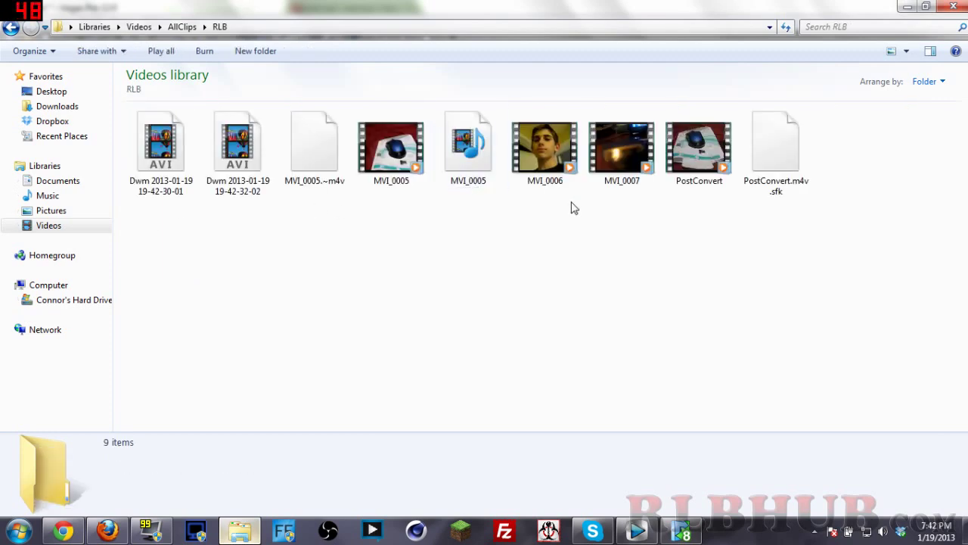
pyautogui.moveTo(369, 228); pyautogui.dragTo(394, 157)
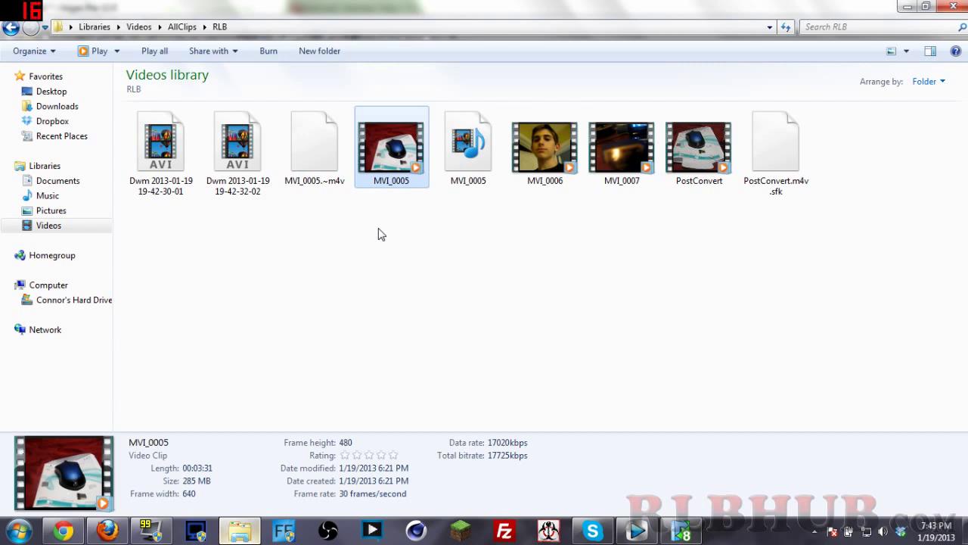
pyautogui.moveTo(418, 231); pyautogui.dragTo(407, 185)
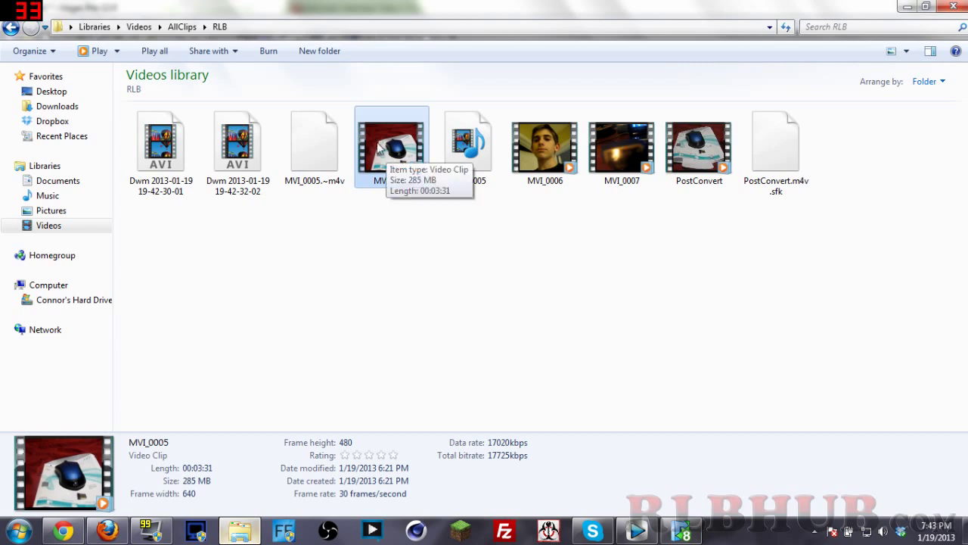
pyautogui.doubleClick(396, 179)
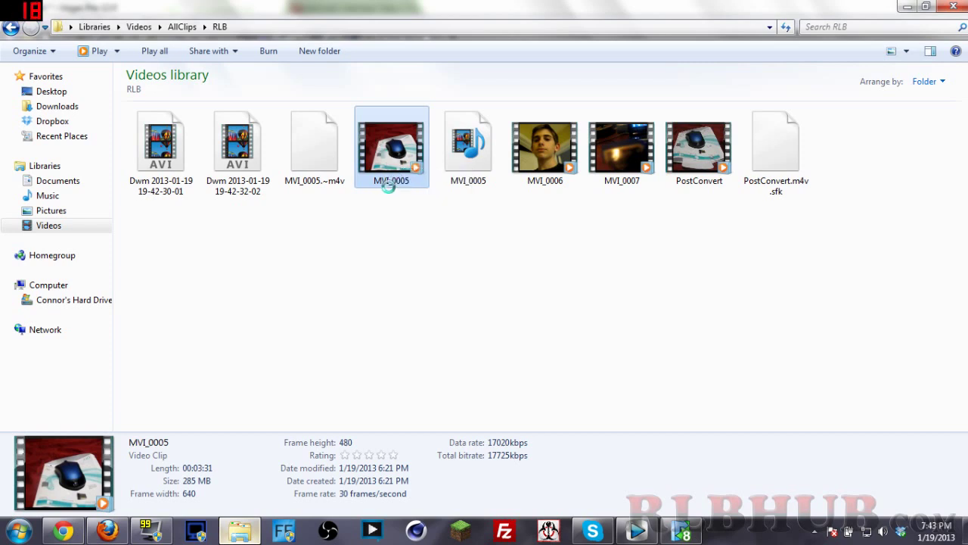
# Step: Check MVI_0005's properties, a 285 MB Video Clip (.AVI), then cancel
pyautogui.rightClick(379, 144)
pyautogui.click(419, 478)
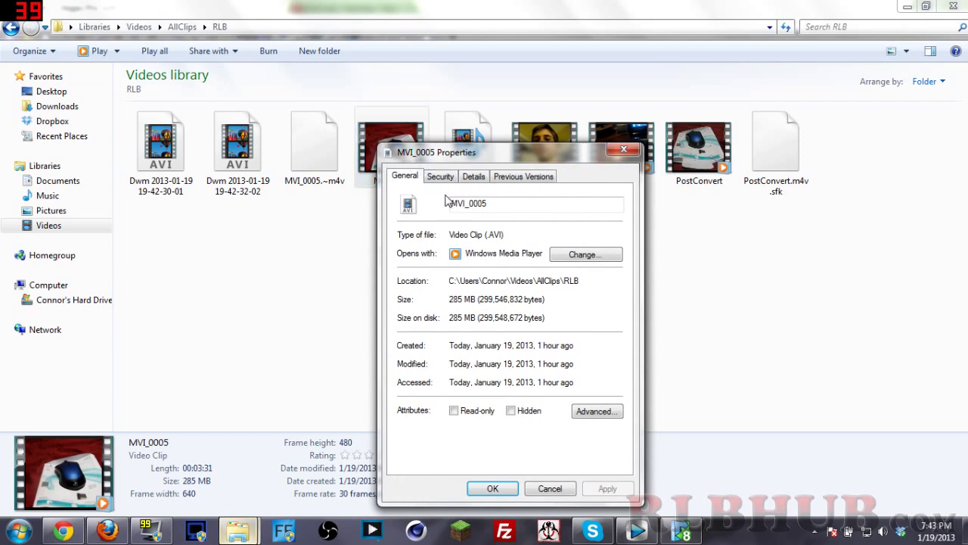
pyautogui.moveTo(475, 253); pyautogui.dragTo(512, 253)
pyautogui.click(520, 253)
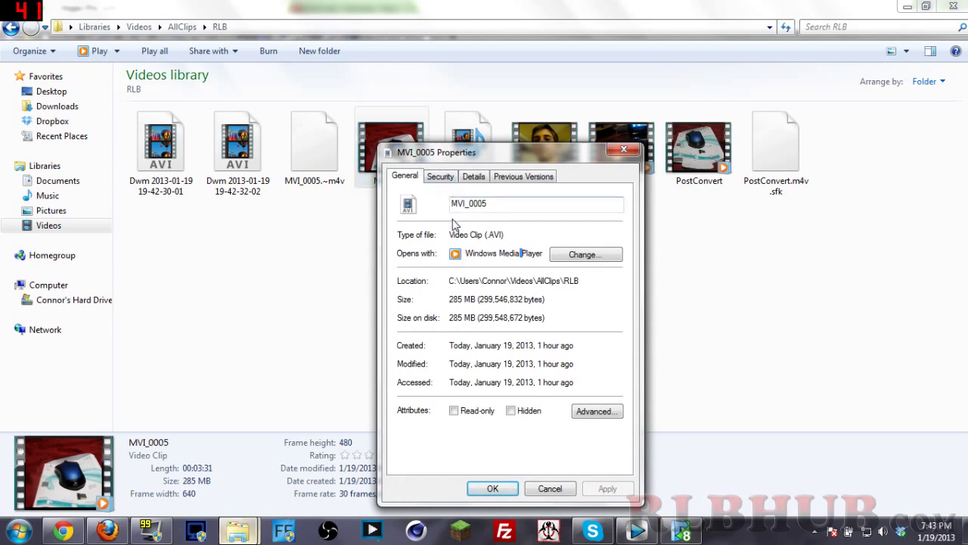
pyautogui.moveTo(503, 234); pyautogui.dragTo(448, 238)
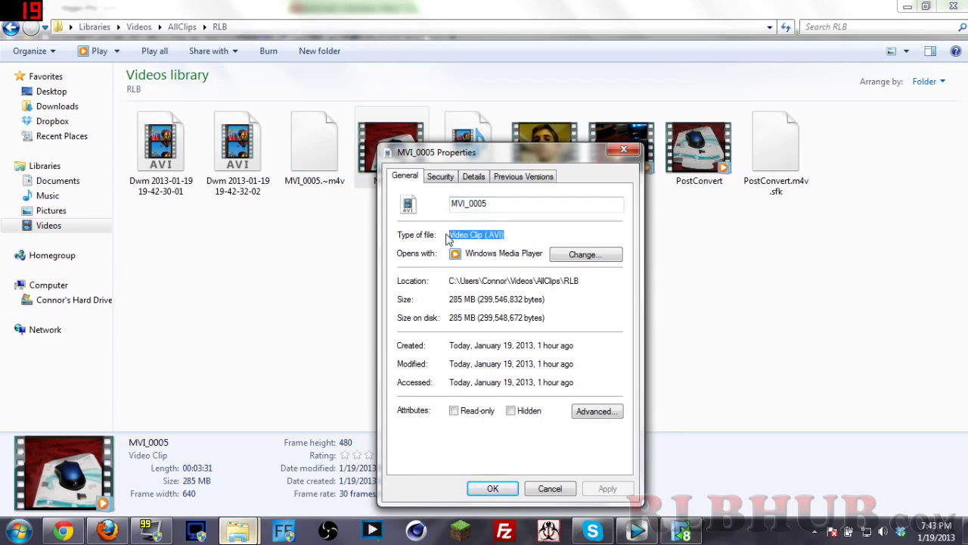
pyautogui.click(552, 489)
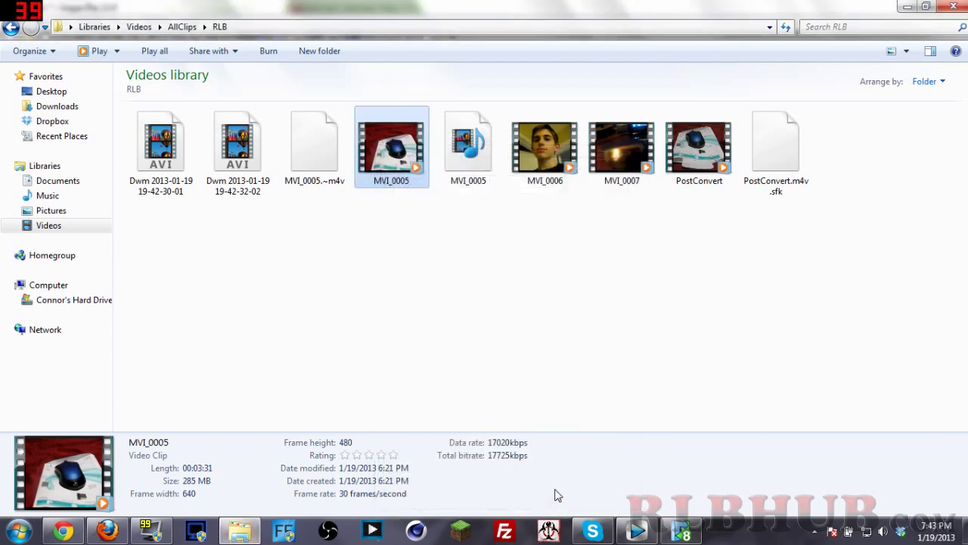
# Step: Place PostConvert.m4v on the timeline, matching project settings to 320x240 at 30 fps
pyautogui.click(628, 534)
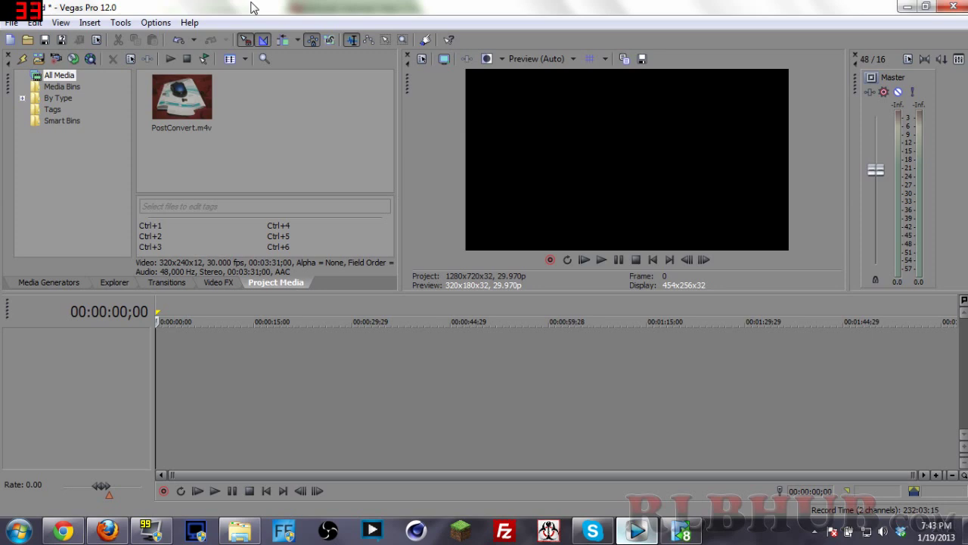
pyautogui.click(681, 532)
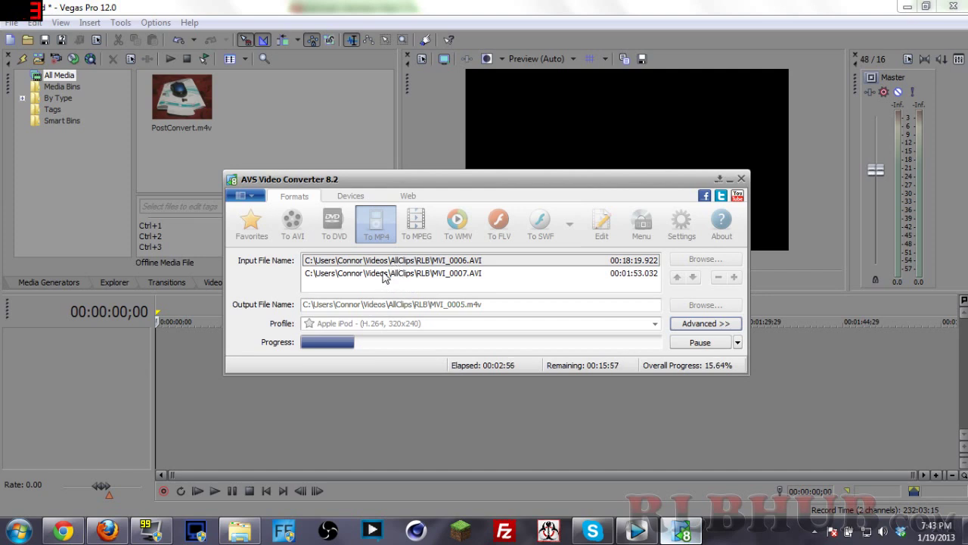
pyautogui.click(271, 129)
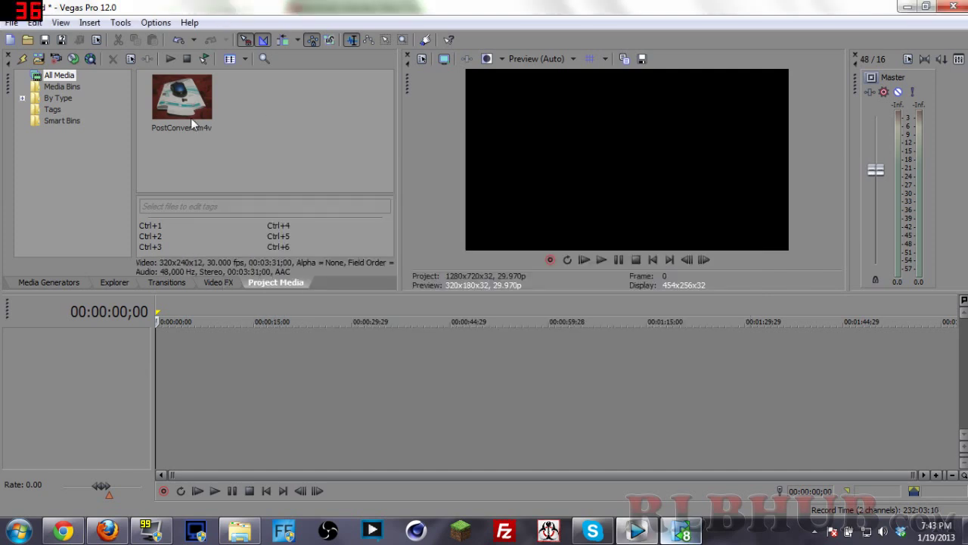
pyautogui.click(191, 118)
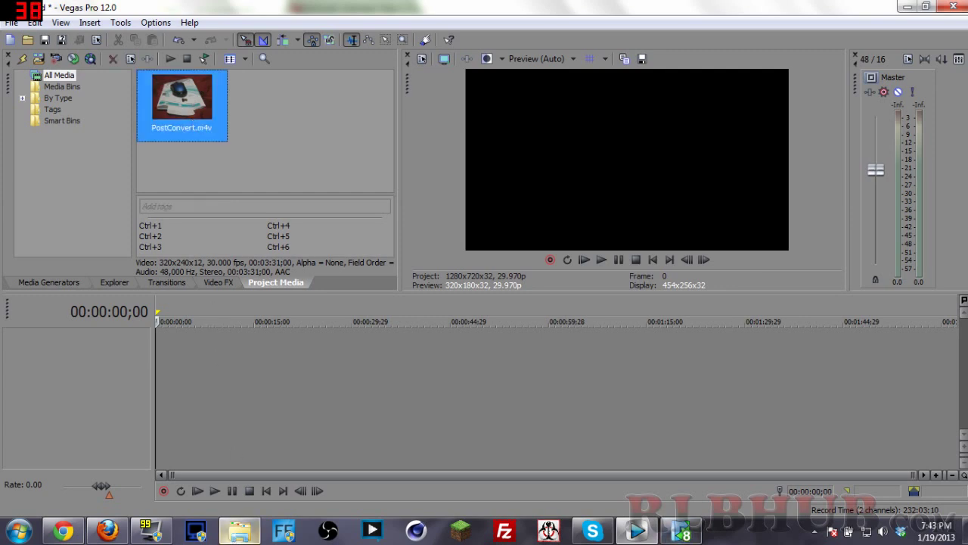
pyautogui.moveTo(173, 141); pyautogui.dragTo(150, 393)
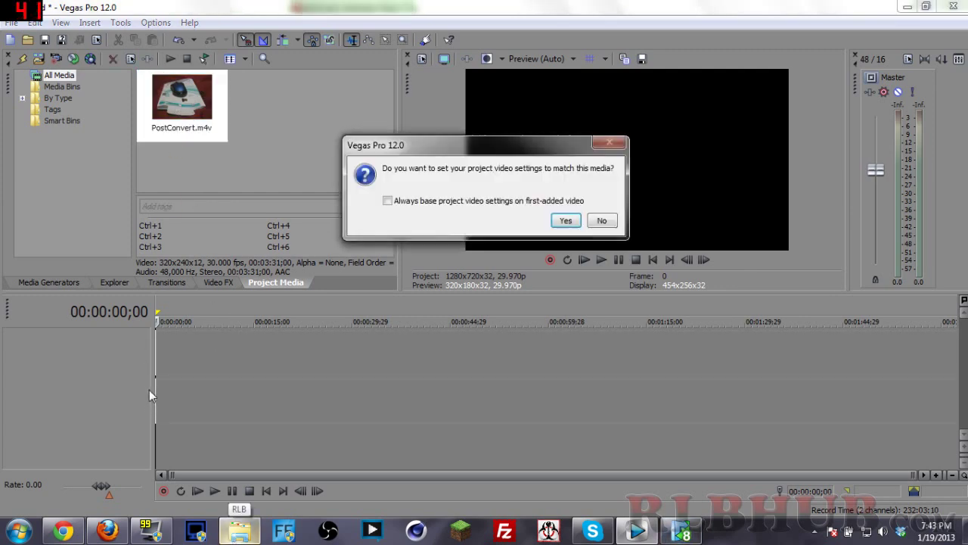
pyautogui.click(566, 220)
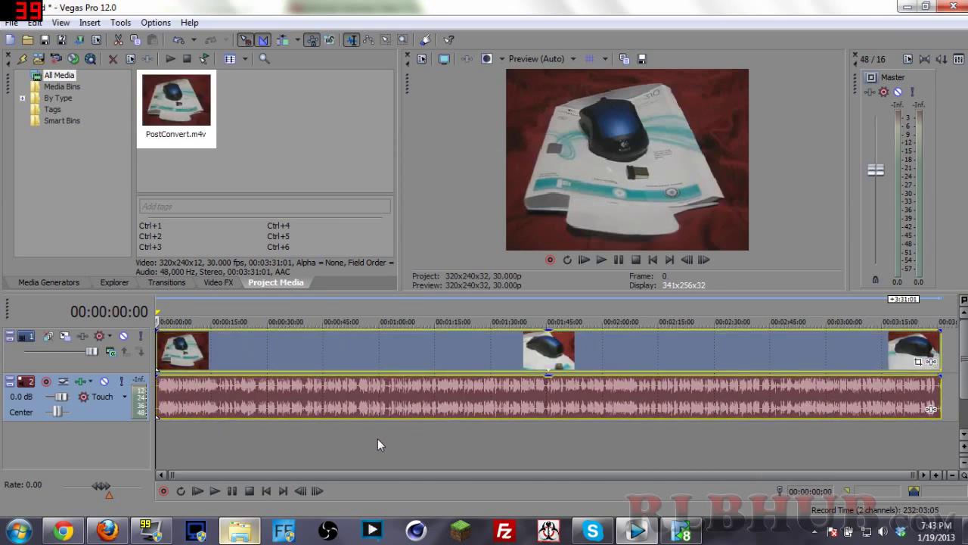
pyautogui.hotkey('alt', 'Tab')
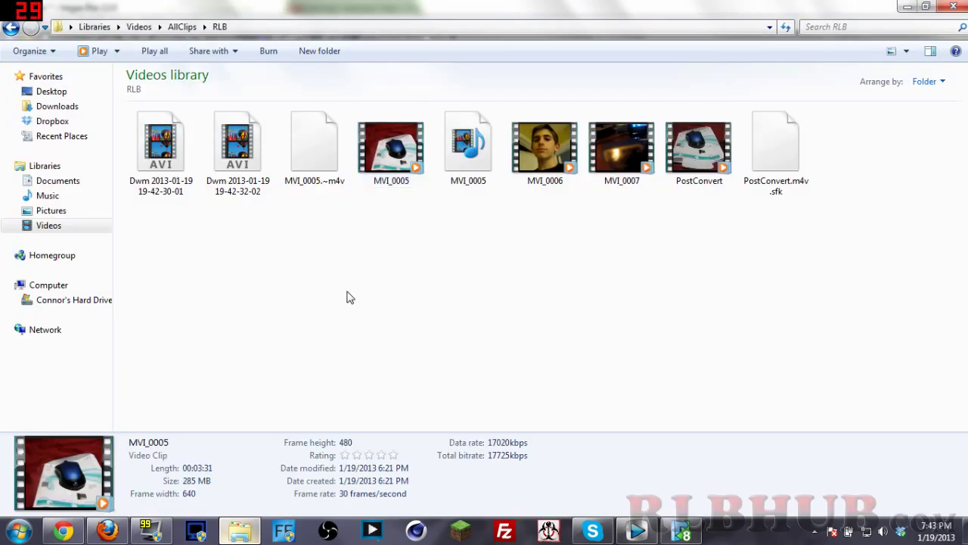
# Step: Compare MVI_0005 and PostConvert file details, then bring up AVS Video Converter at 17.63%
pyautogui.click(407, 148)
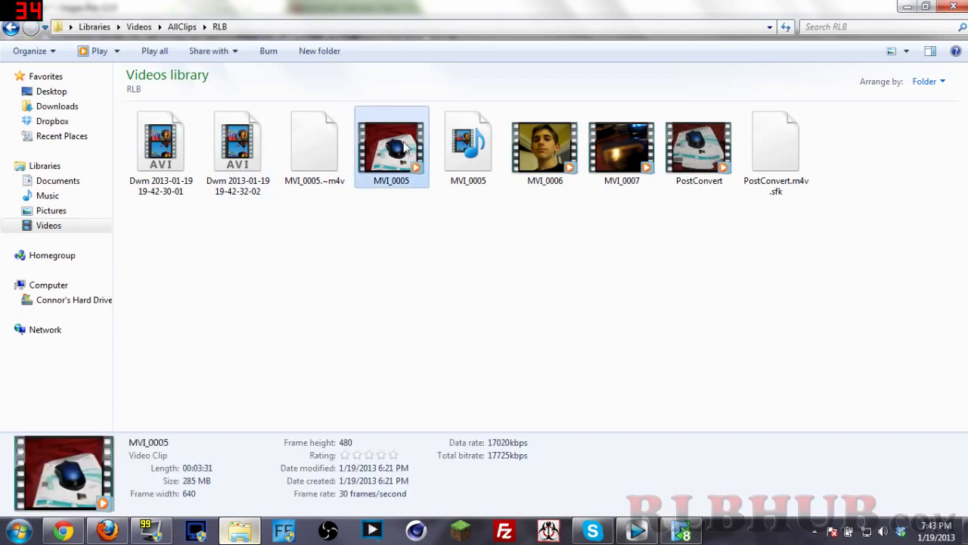
pyautogui.click(695, 152)
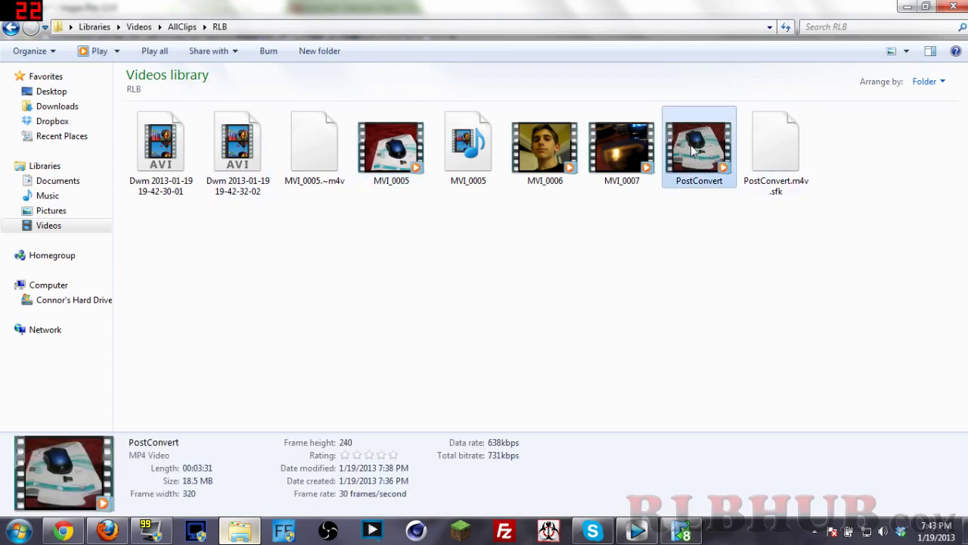
pyautogui.click(391, 147)
pyautogui.click(696, 148)
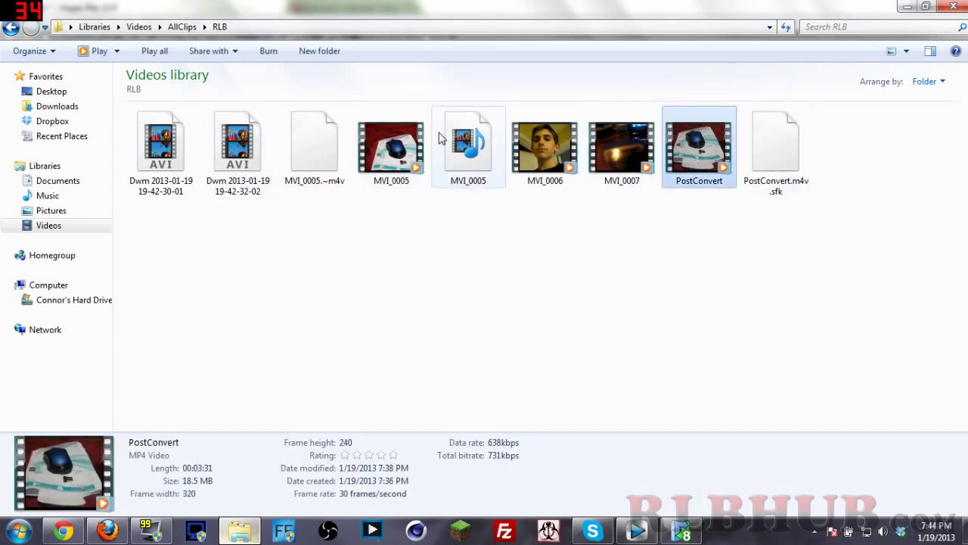
pyautogui.click(409, 385)
pyautogui.hotkey('alt', 'Tab')
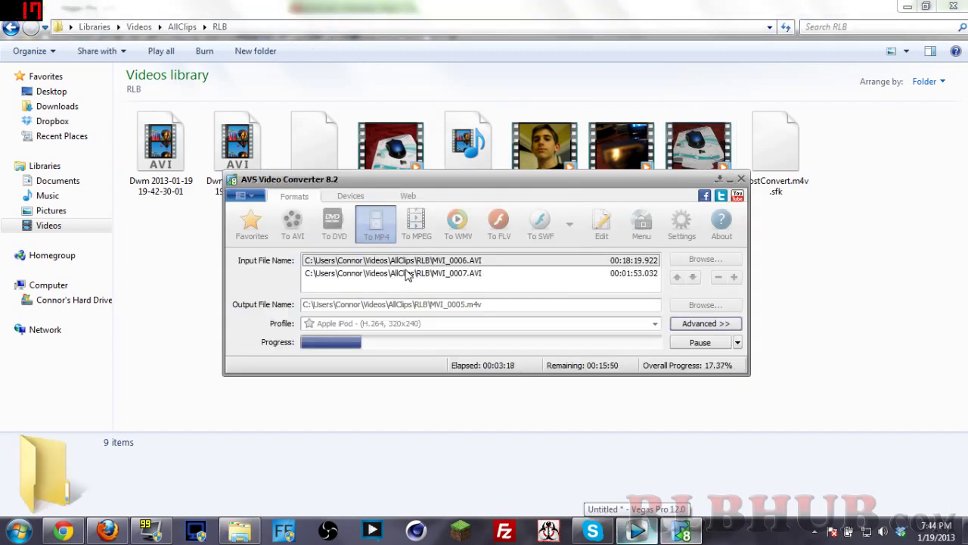
pyautogui.moveTo(320, 186)
pyautogui.mouseDown()
pyautogui.moveTo(382, 213)
pyautogui.moveTo(328, 191)
pyautogui.mouseUp()
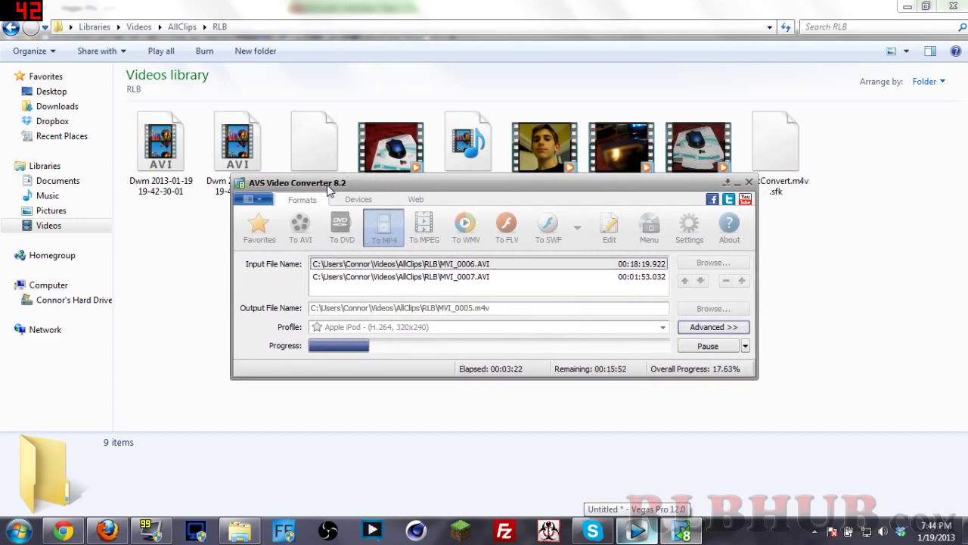
# Step: Import MVI_0005 into Vegas Pro and dismiss the resulting codec error
pyautogui.click(638, 530)
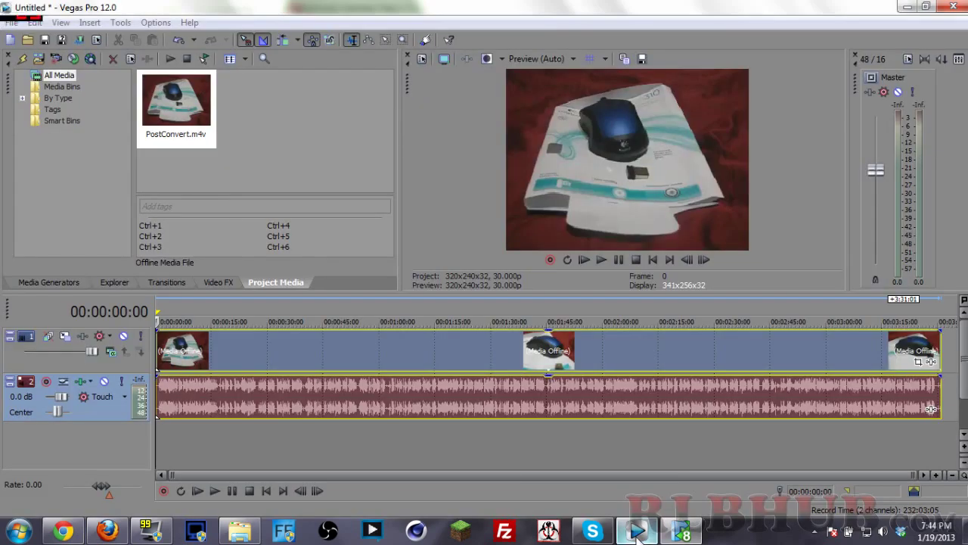
pyautogui.click(10, 23)
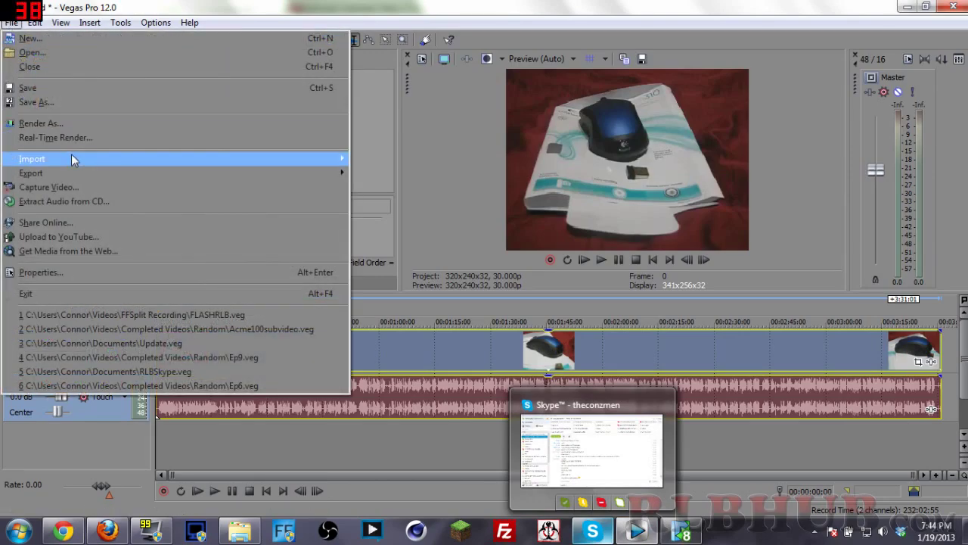
pyautogui.moveTo(177, 162)
pyautogui.click(380, 159)
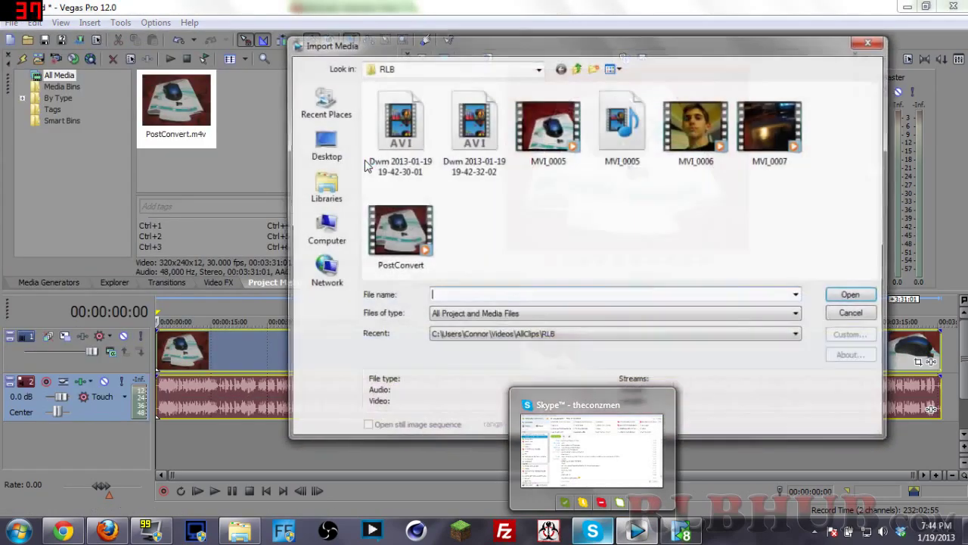
pyautogui.doubleClick(532, 149)
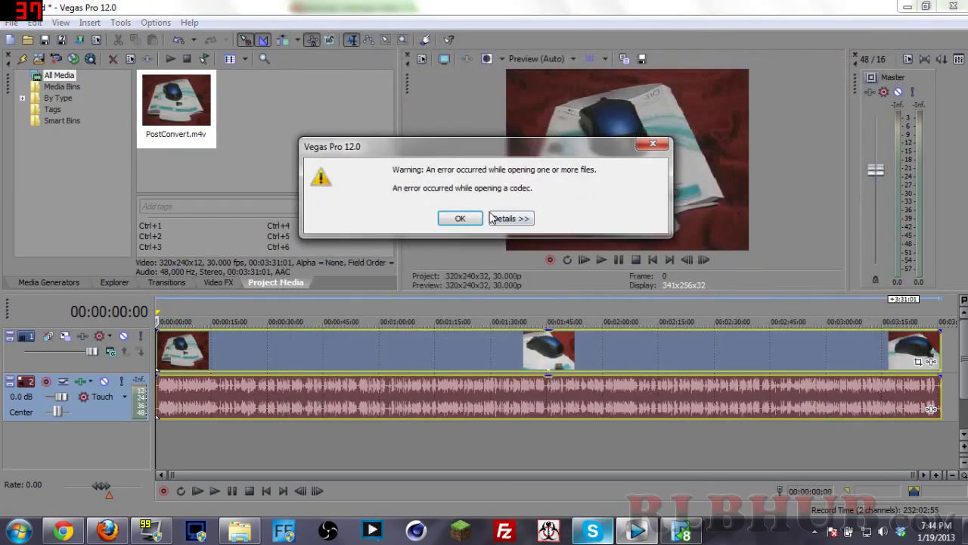
pyautogui.click(461, 218)
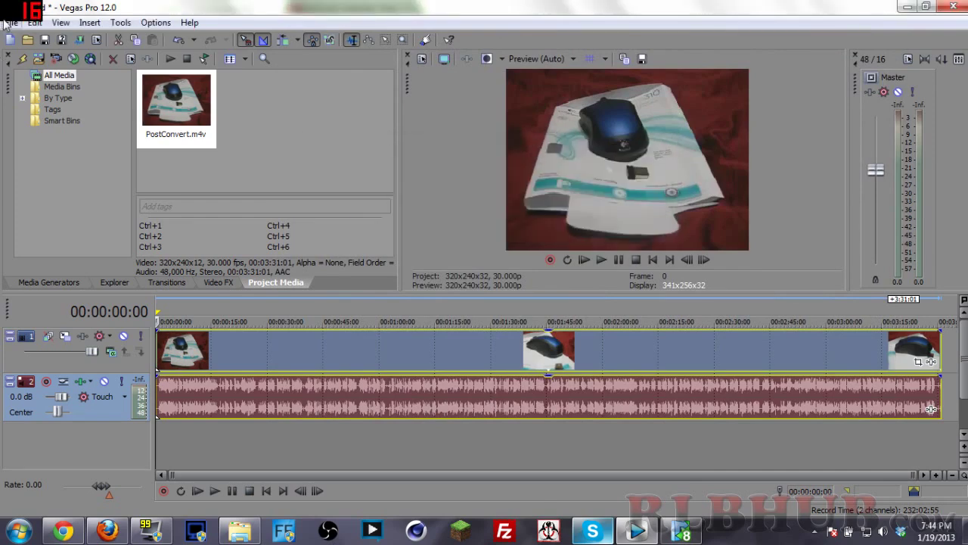
# Step: Import the converted PostConvert clip instead, then return to the RLB folder
pyautogui.click(12, 23)
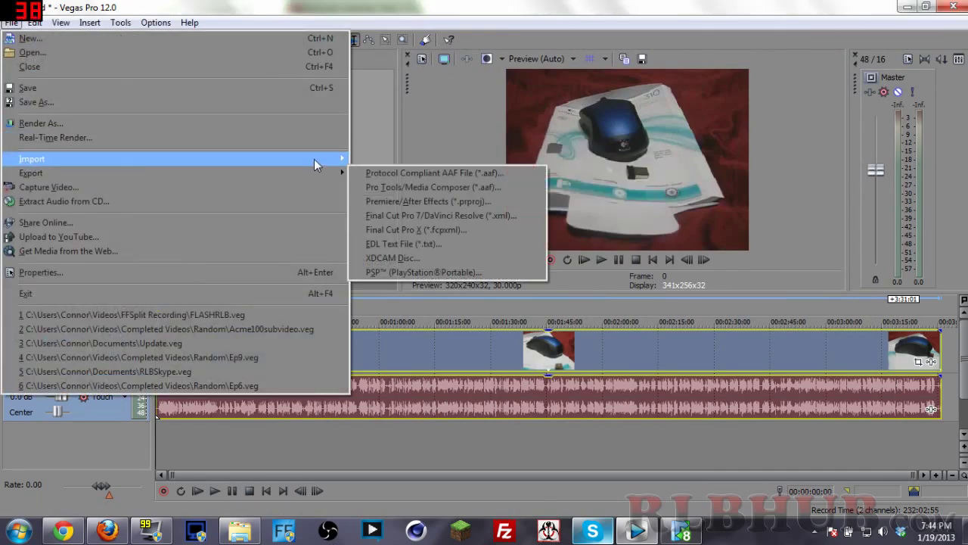
pyautogui.click(362, 159)
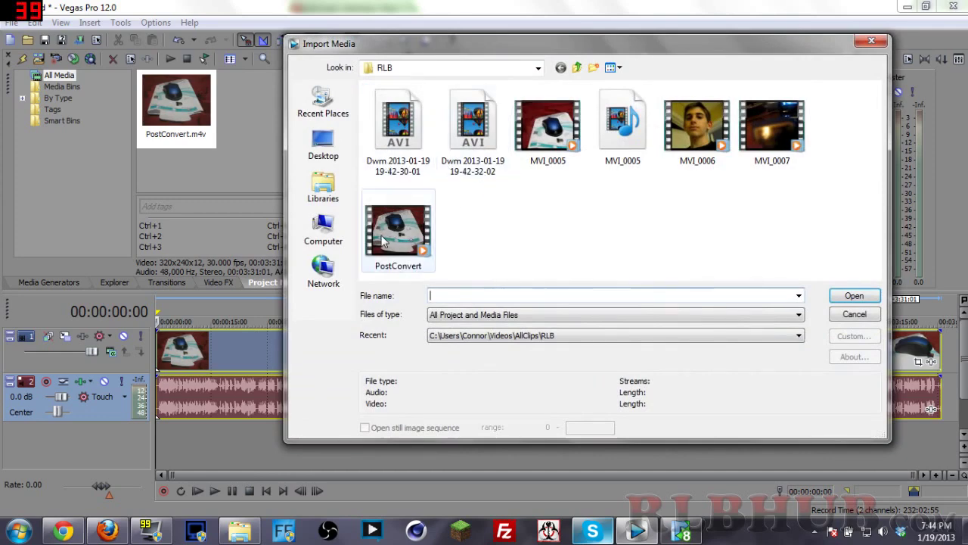
pyautogui.doubleClick(382, 239)
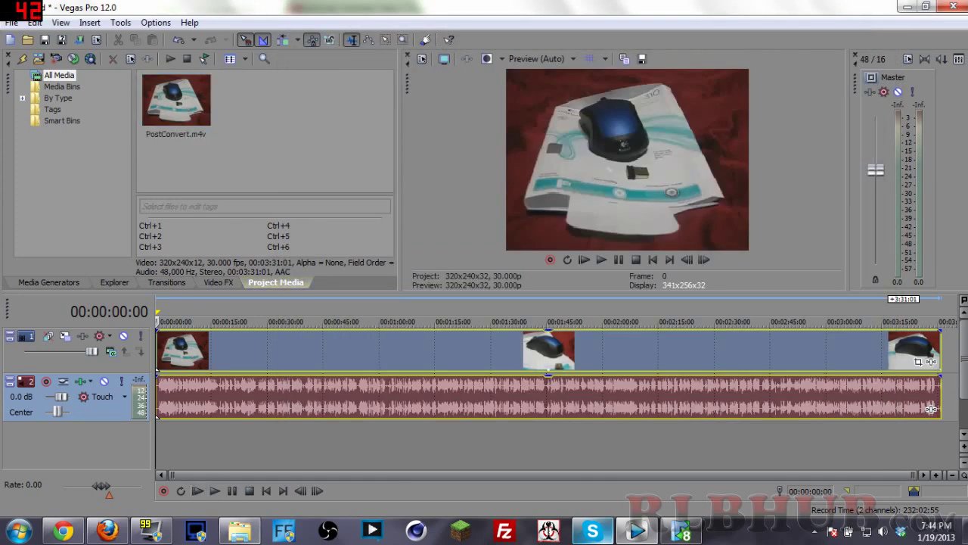
pyautogui.click(240, 530)
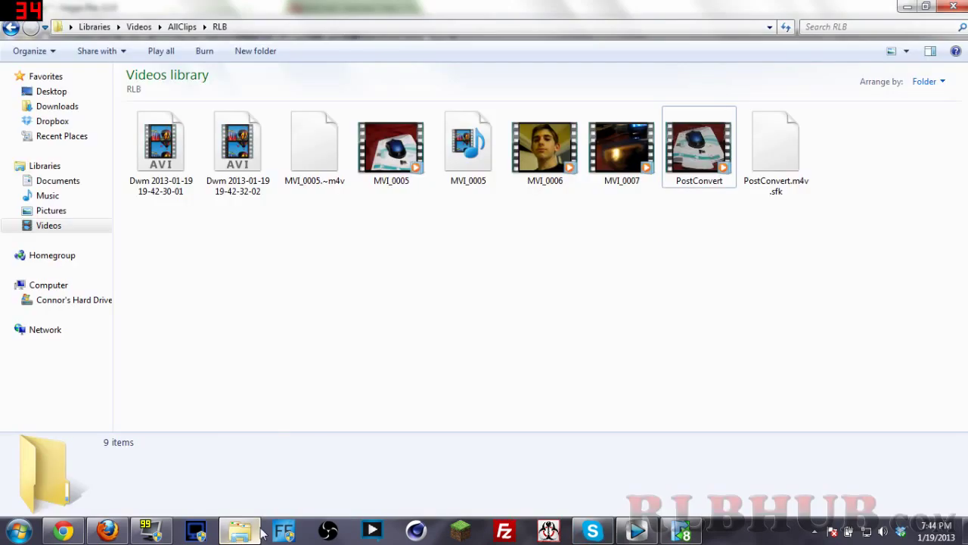
pyautogui.click(381, 157)
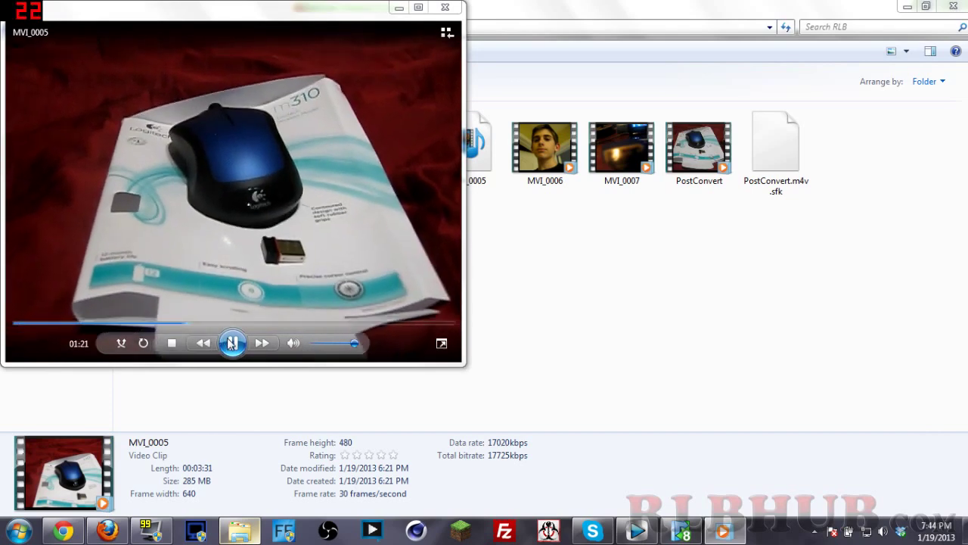
pyautogui.click(186, 323)
pyautogui.hotkey('ctrl', 'p')
pyautogui.click(445, 7)
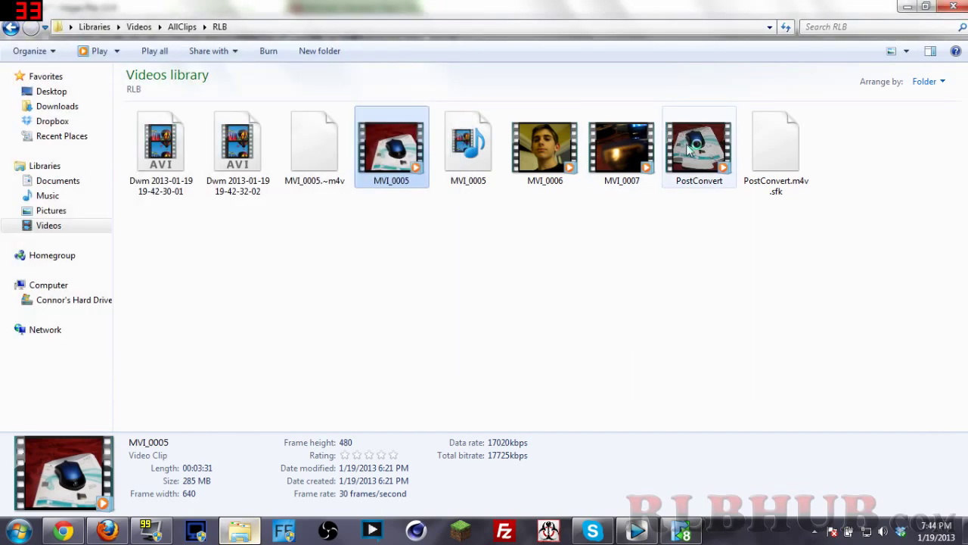
pyautogui.doubleClick(692, 148)
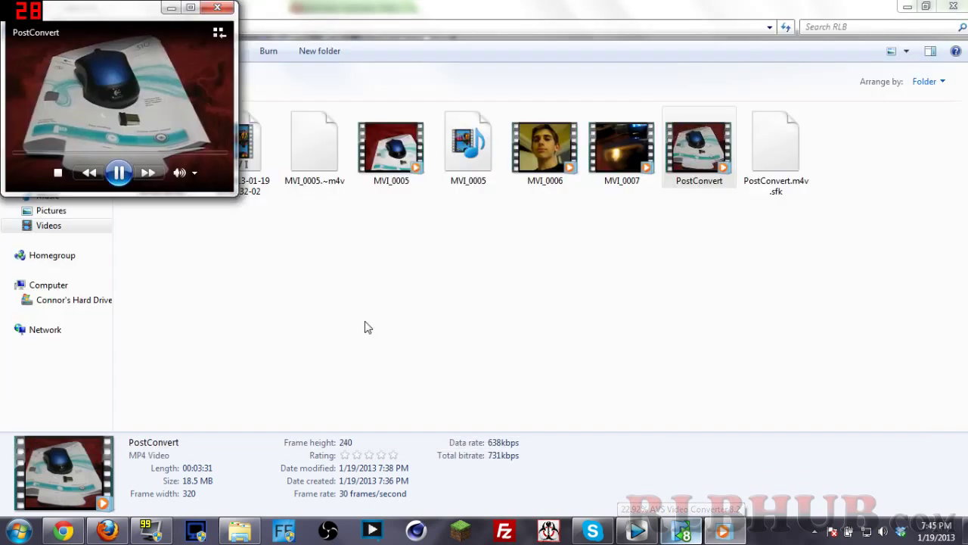
pyautogui.moveTo(227, 192); pyautogui.dragTo(393, 335)
pyautogui.click(148, 294)
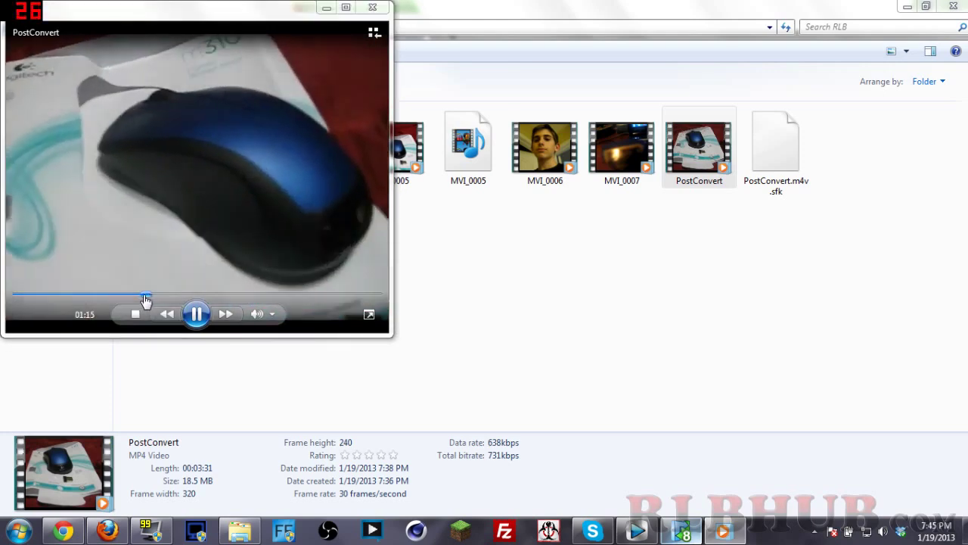
pyautogui.click(139, 294)
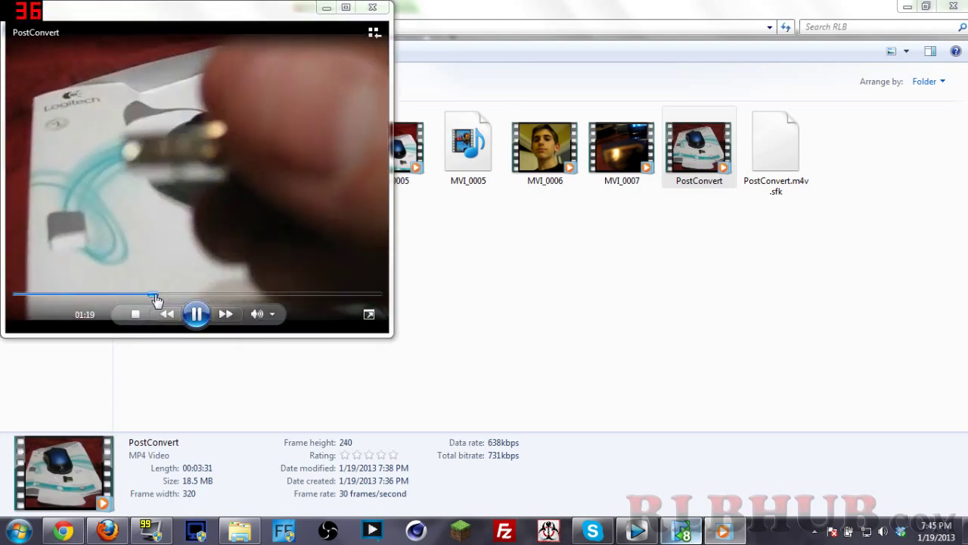
pyautogui.click(157, 295)
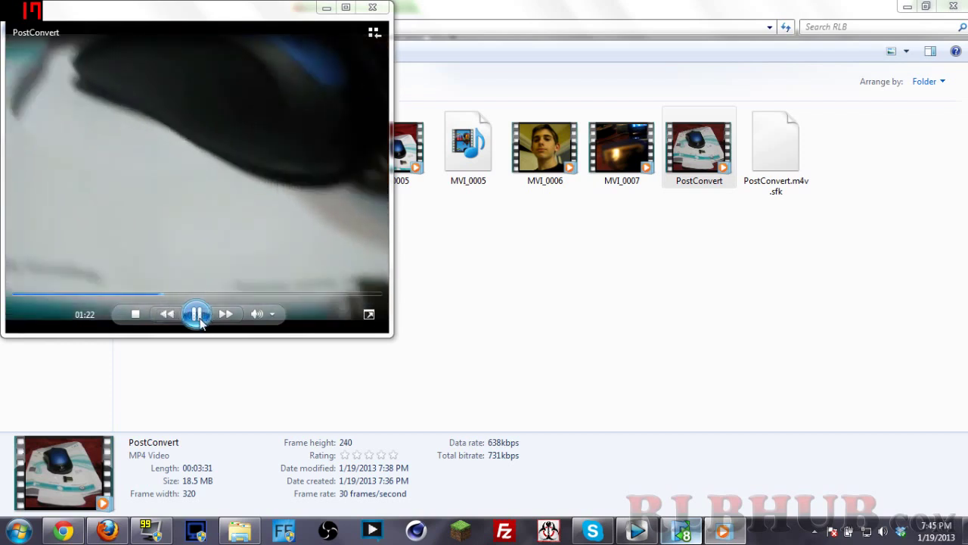
pyautogui.click(338, 59)
pyautogui.click(371, 7)
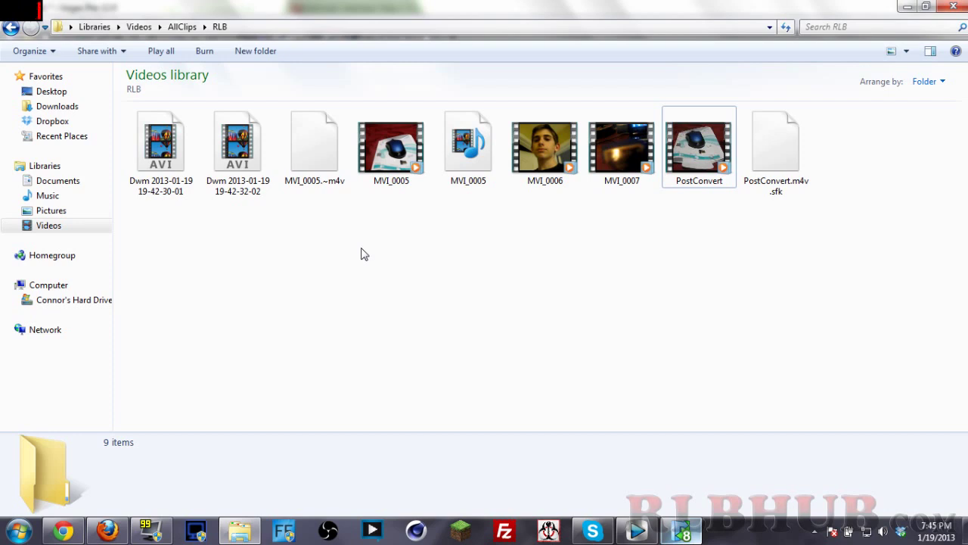
# Step: Show AVS Video Converter over Vegas Pro, converting MVI_0006 and MVI_0007 at 25.21%
pyautogui.moveTo(361, 248); pyautogui.dragTo(428, 275)
pyautogui.hotkey('alt', 'Tab')
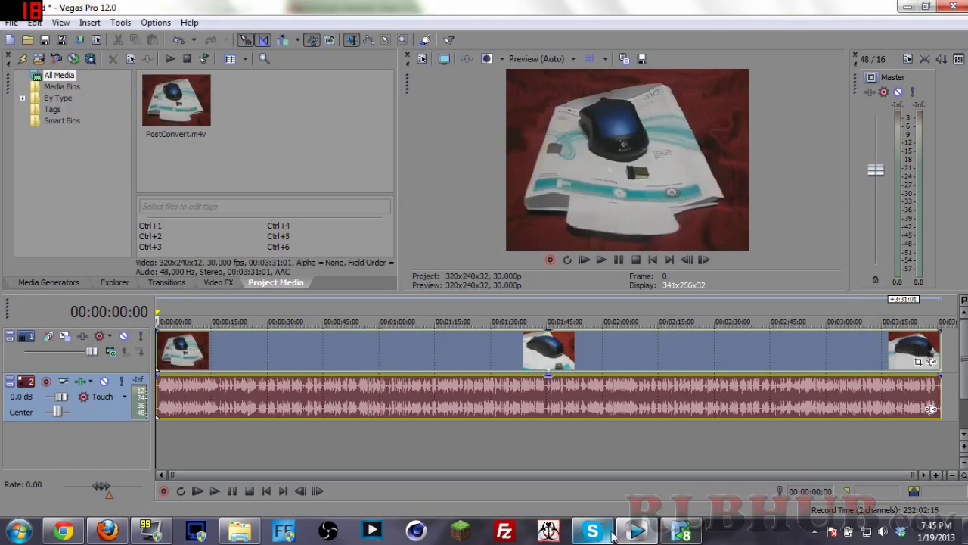
pyautogui.hotkey('alt', 'Tab')
pyautogui.moveTo(342, 184); pyautogui.dragTo(308, 160)
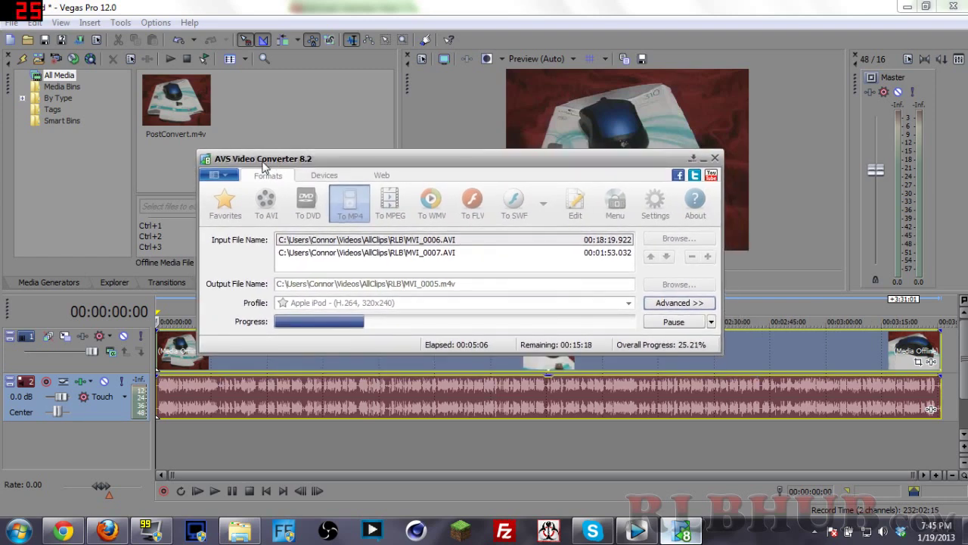